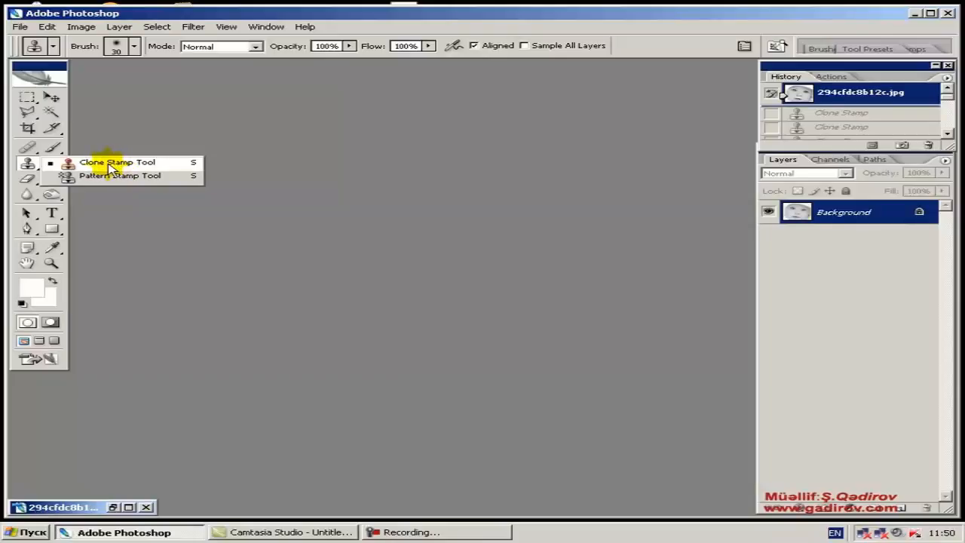
# Create a new 200 × 200 pixel RGB document at 72 pixels/inch with a white background and move its window toward the workspace centre.
pyautogui.click(109, 164)
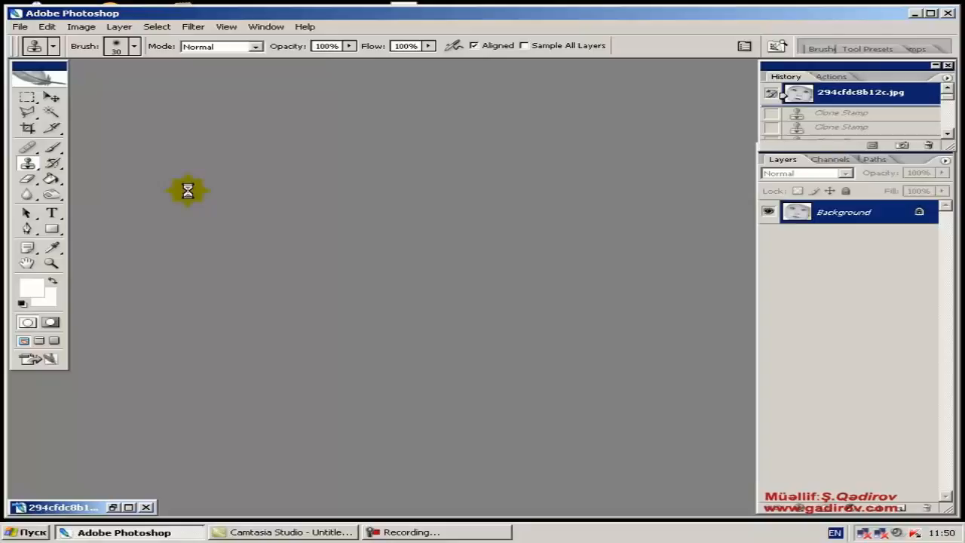
pyautogui.moveTo(544, 175); pyautogui.dragTo(389, 155)
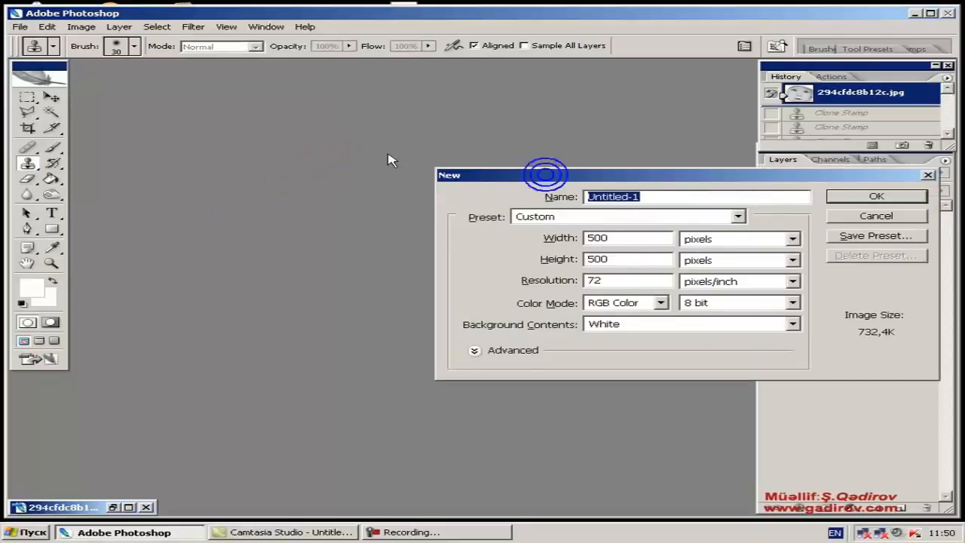
pyautogui.doubleClick(469, 217)
pyautogui.write('200')
pyautogui.click(406, 239)
pyautogui.write('20')
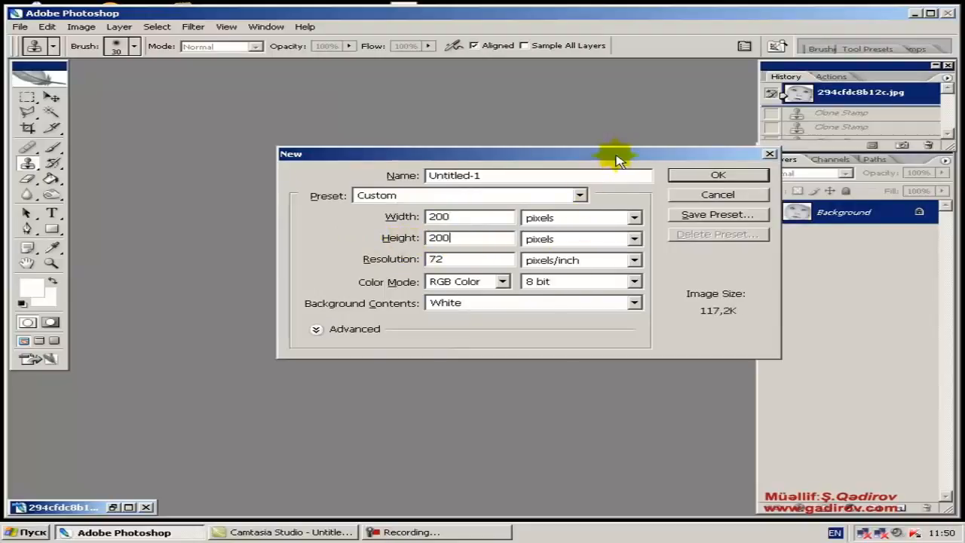
pyautogui.moveTo(618, 155); pyautogui.dragTo(576, 151)
pyautogui.moveTo(661, 150); pyautogui.dragTo(646, 149)
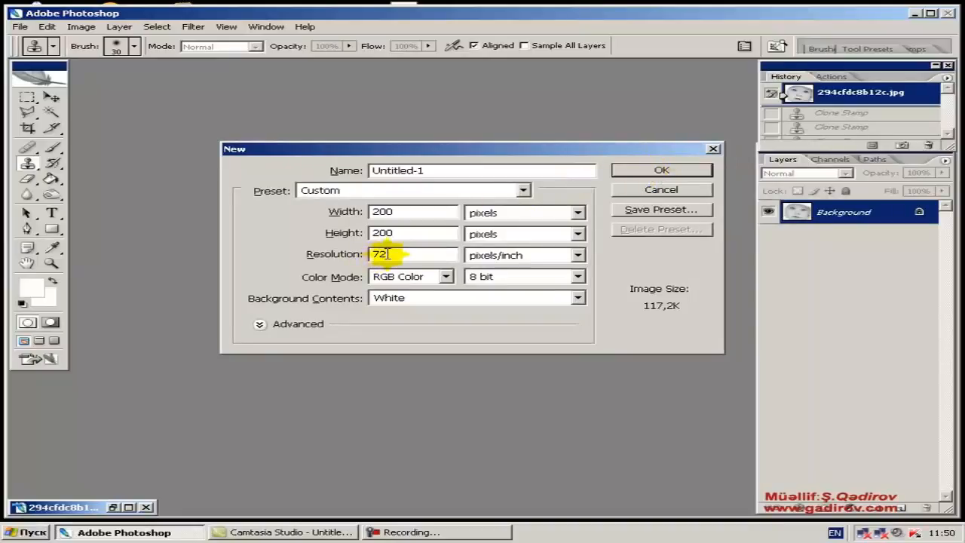
pyautogui.moveTo(562, 156); pyautogui.dragTo(606, 153)
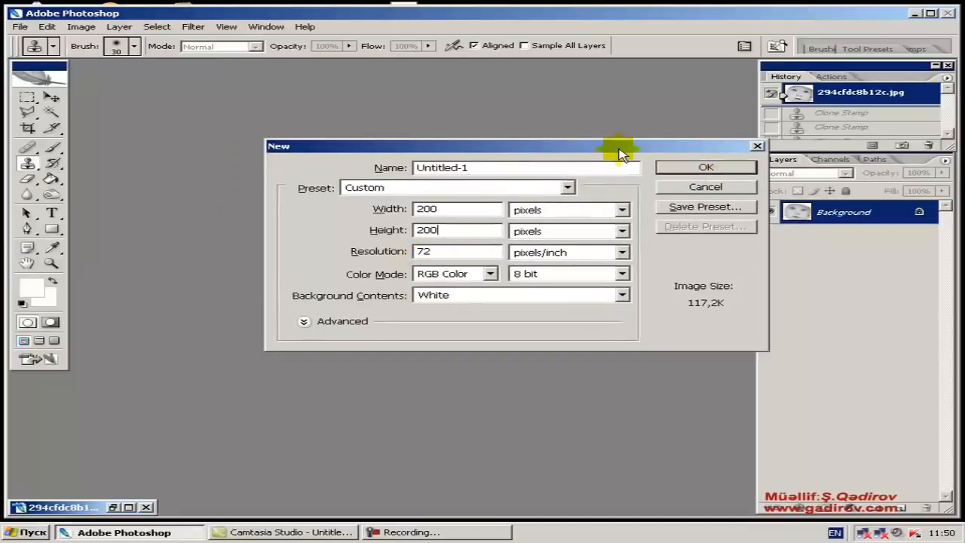
pyautogui.click(676, 168)
pyautogui.click(218, 74)
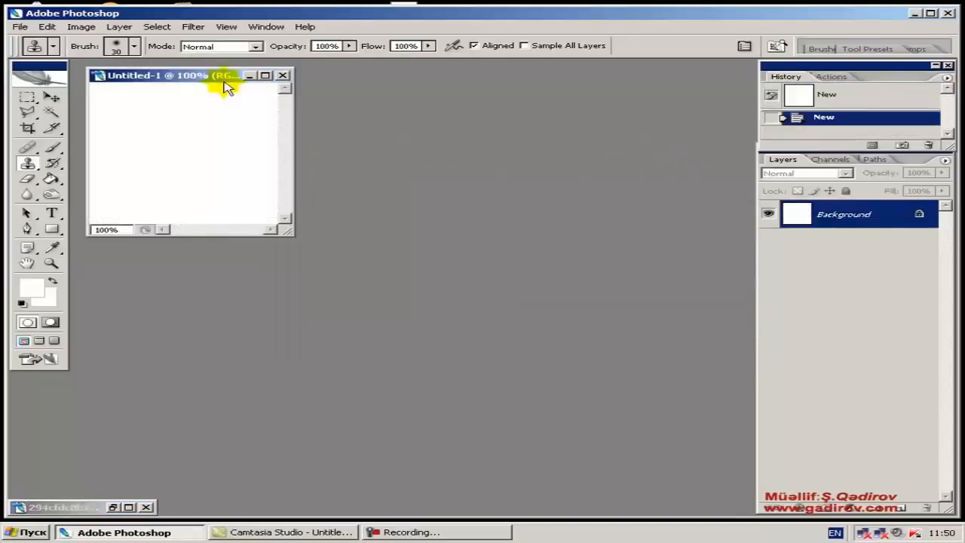
pyautogui.moveTo(450, 138); pyautogui.dragTo(578, 146)
# Create a second white document with the same 200 × 200 pixel size and 72 pixels/inch resolution.
pyautogui.hotkey('ctrl', 'n')
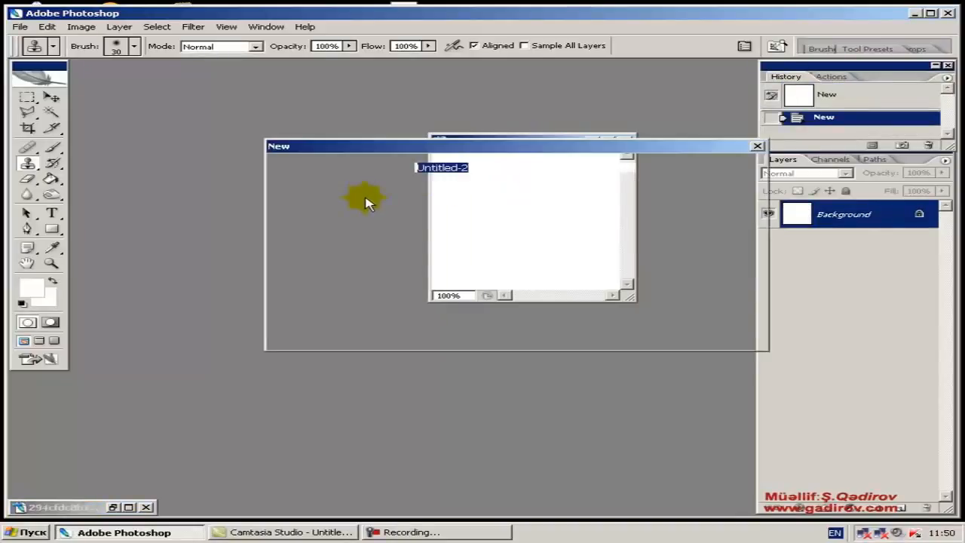
pyautogui.moveTo(516, 151); pyautogui.dragTo(320, 138)
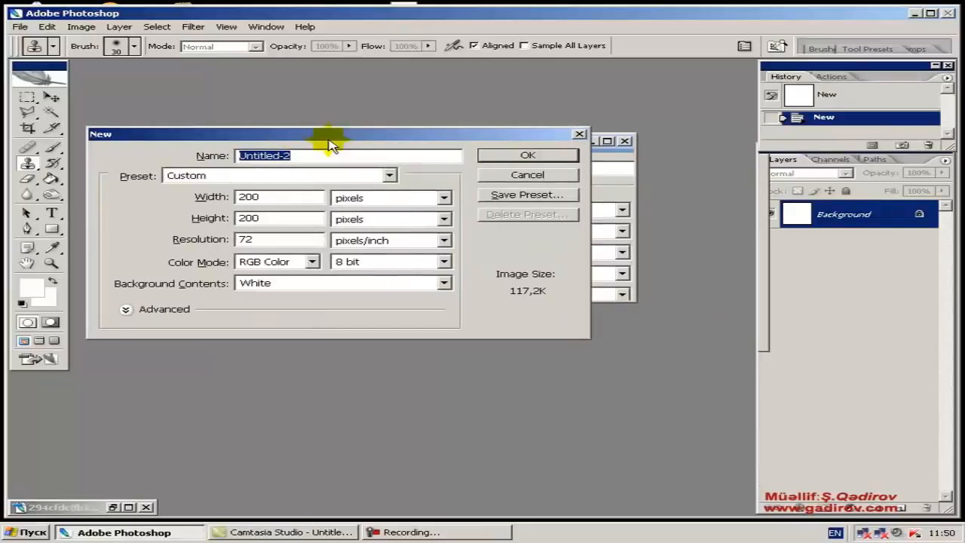
pyautogui.moveTo(503, 133); pyautogui.dragTo(463, 126)
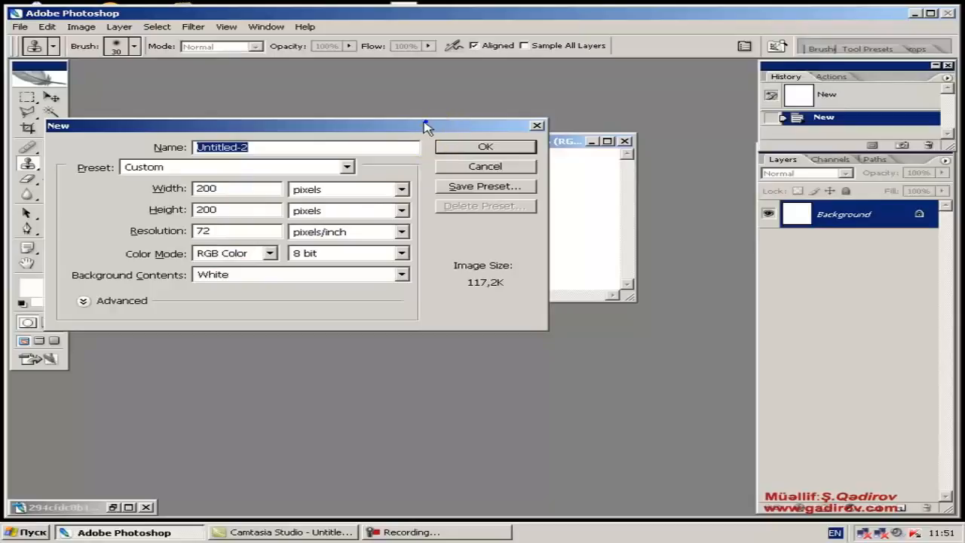
pyautogui.moveTo(426, 128); pyautogui.dragTo(414, 126)
pyautogui.click(445, 145)
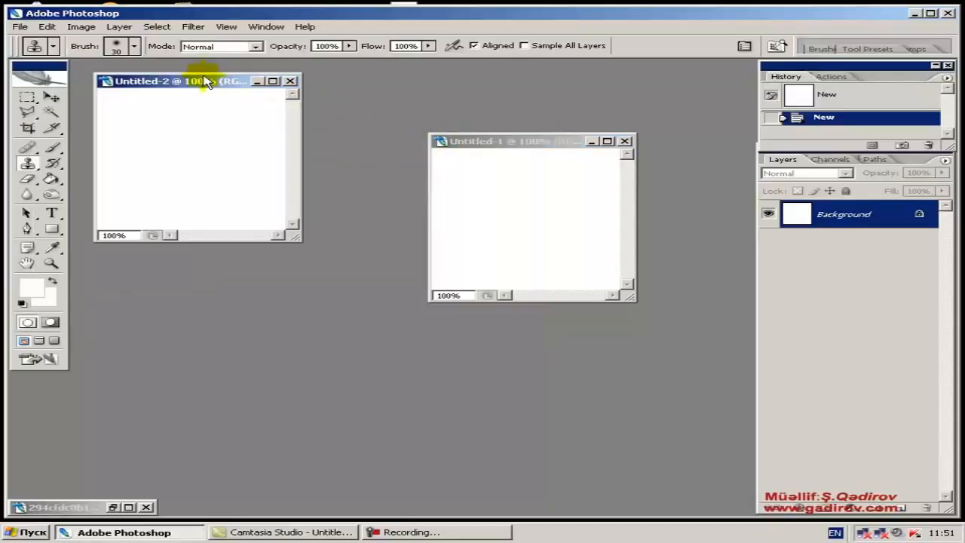
# Arrange the two blank document windows side by side, with Untitled-2 to the left of Untitled-1.
pyautogui.moveTo(205, 82); pyautogui.dragTo(321, 151)
pyautogui.click(489, 145)
pyautogui.moveTo(497, 147)
pyautogui.mouseDown()
pyautogui.moveTo(524, 146)
pyautogui.moveTo(499, 150)
pyautogui.mouseUp()
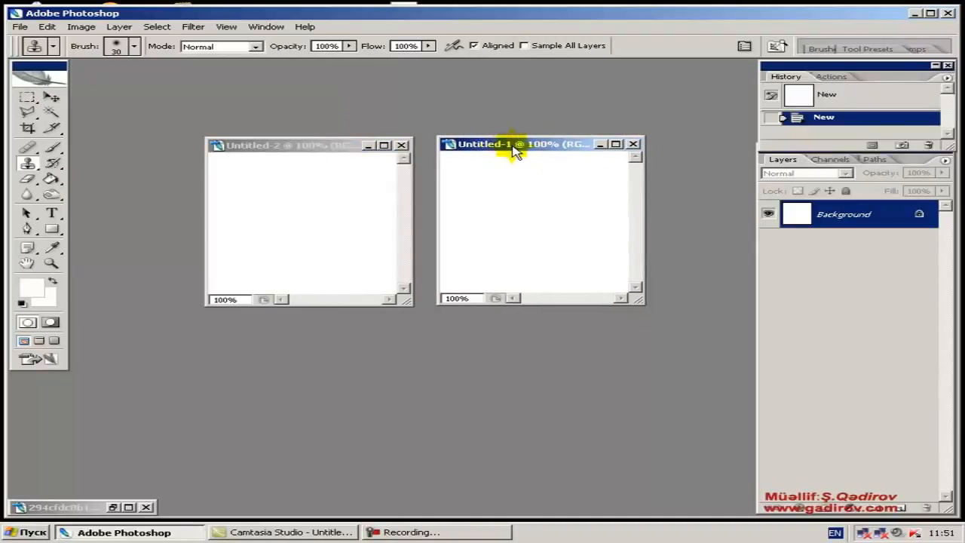
# Set the foreground color to dark red, #8b0606.
pyautogui.click(31, 287)
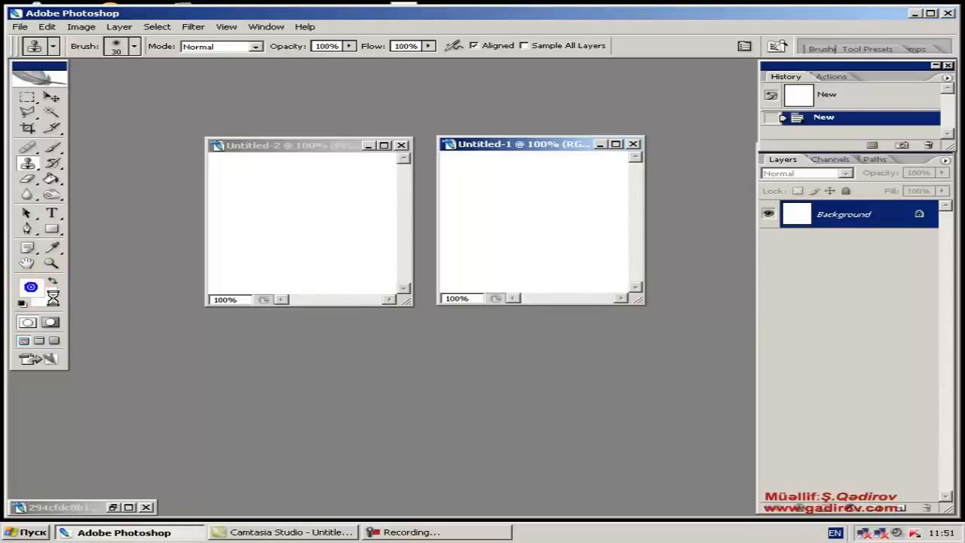
pyautogui.moveTo(488, 96)
pyautogui.mouseDown()
pyautogui.moveTo(525, 123)
pyautogui.moveTo(492, 152)
pyautogui.moveTo(490, 179)
pyautogui.moveTo(523, 176)
pyautogui.moveTo(469, 186)
pyautogui.moveTo(460, 286)
pyautogui.mouseUp()
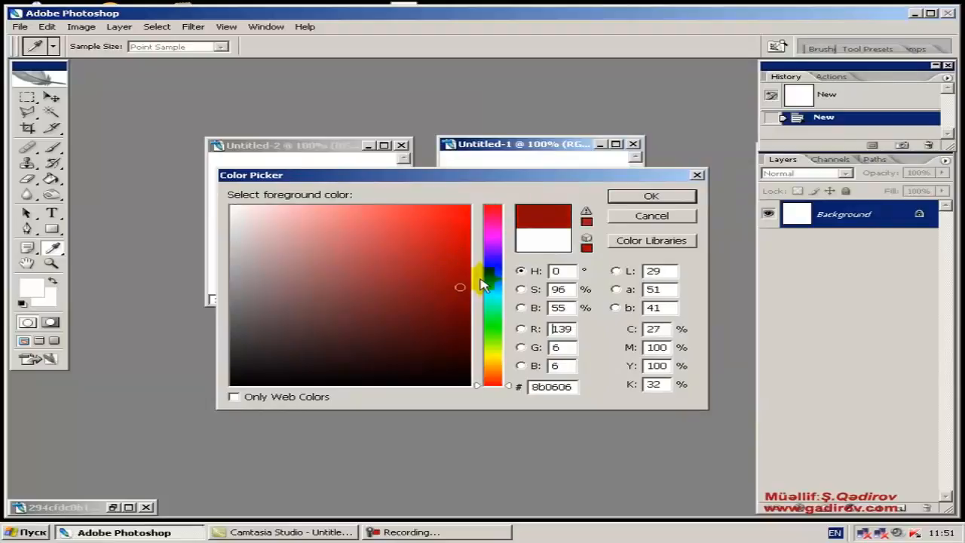
pyautogui.click(640, 200)
pyautogui.press('s')
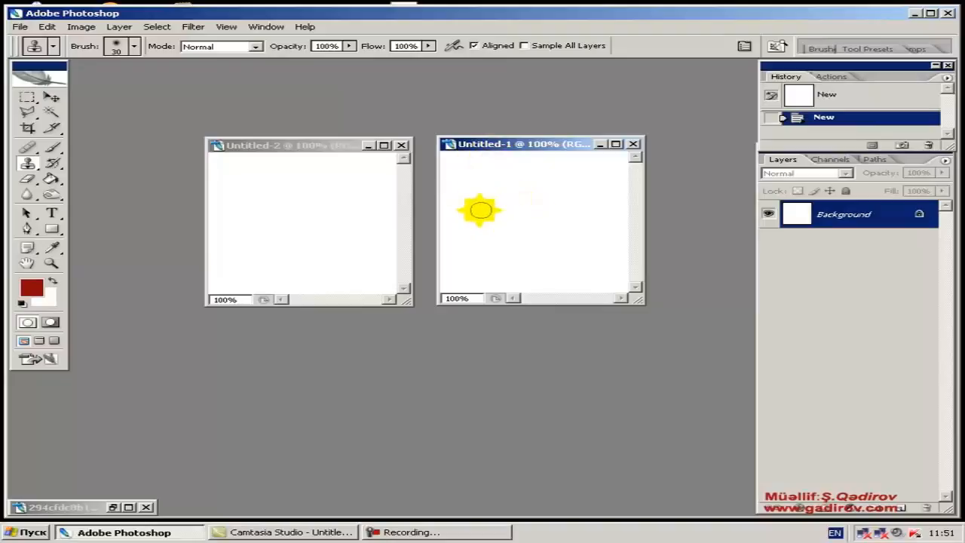
# Fill the Untitled-1 canvas with the dark red foreground color and reposition both document windows next to each other.
pyautogui.moveTo(51, 179); pyautogui.dragTo(94, 194)
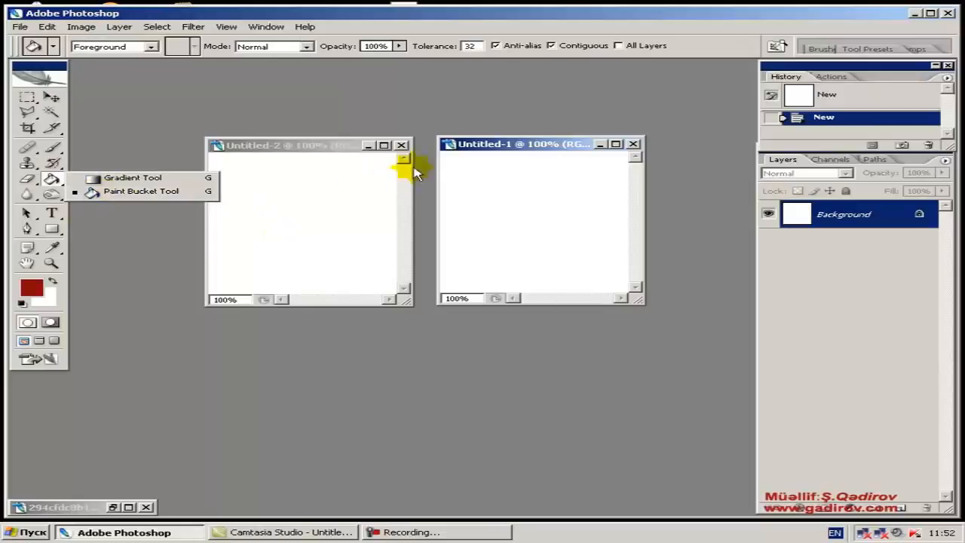
pyautogui.click(500, 146)
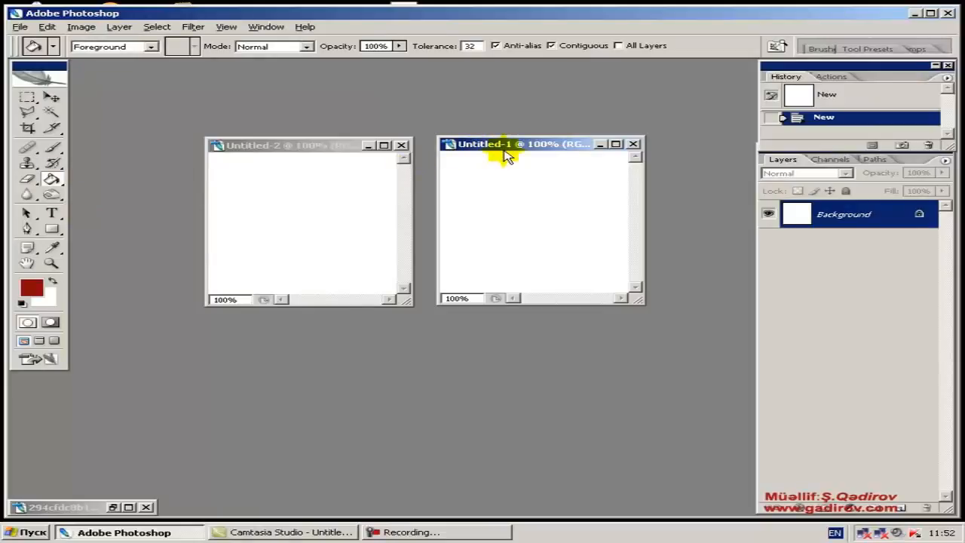
pyautogui.hotkey('alt', 'BackSpace')
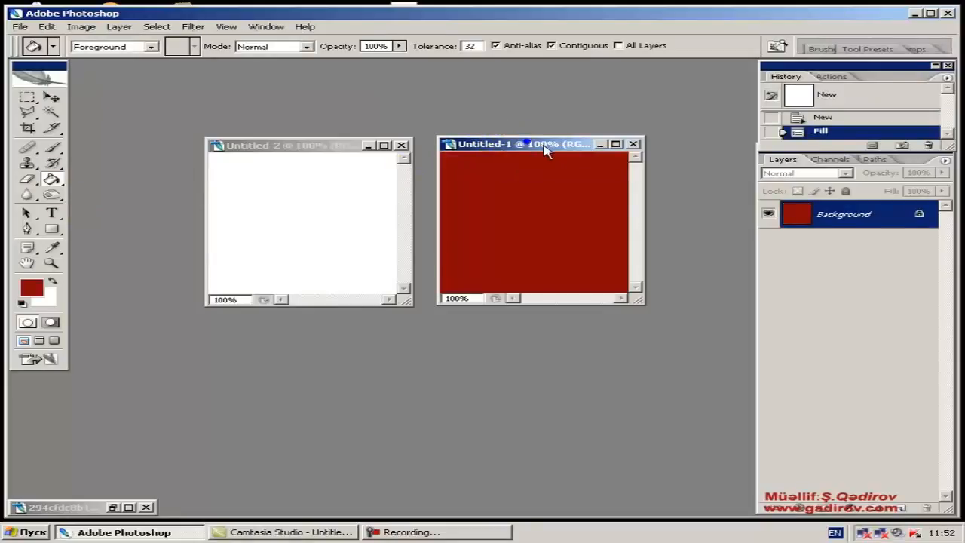
pyautogui.moveTo(545, 150); pyautogui.dragTo(563, 153)
pyautogui.moveTo(338, 155); pyautogui.dragTo(358, 151)
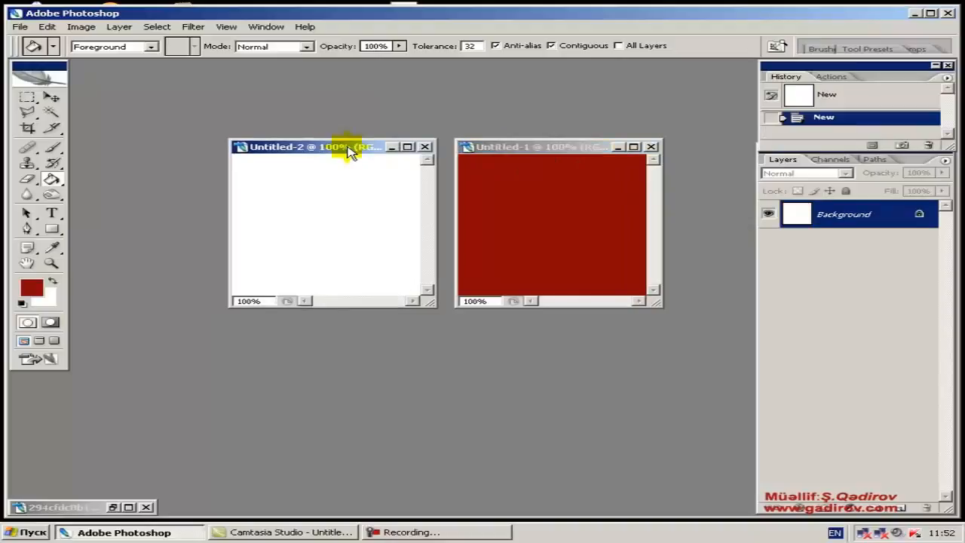
# Choose the Clone Stamp tool and give it the soft 35 px preset brush with 0% hardness.
pyautogui.click(26, 164)
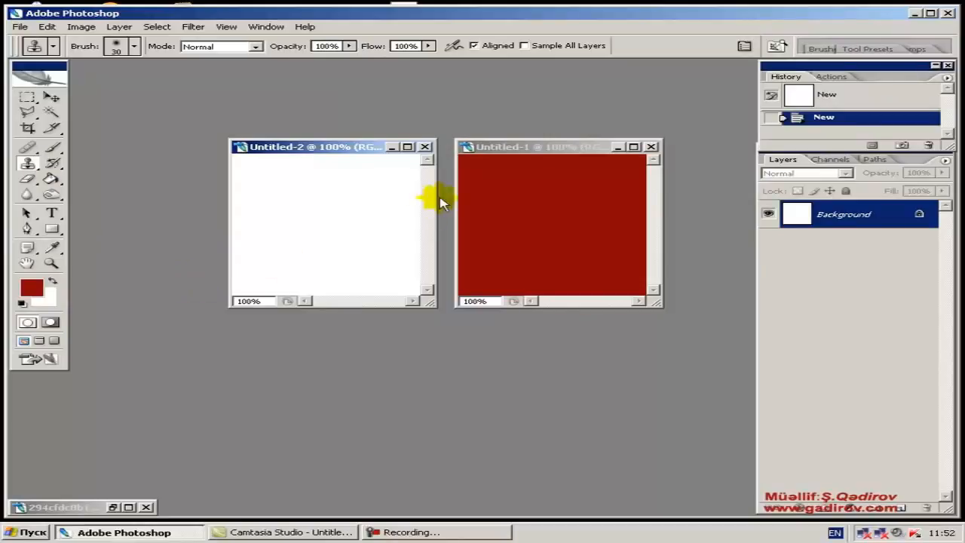
pyautogui.click(136, 47)
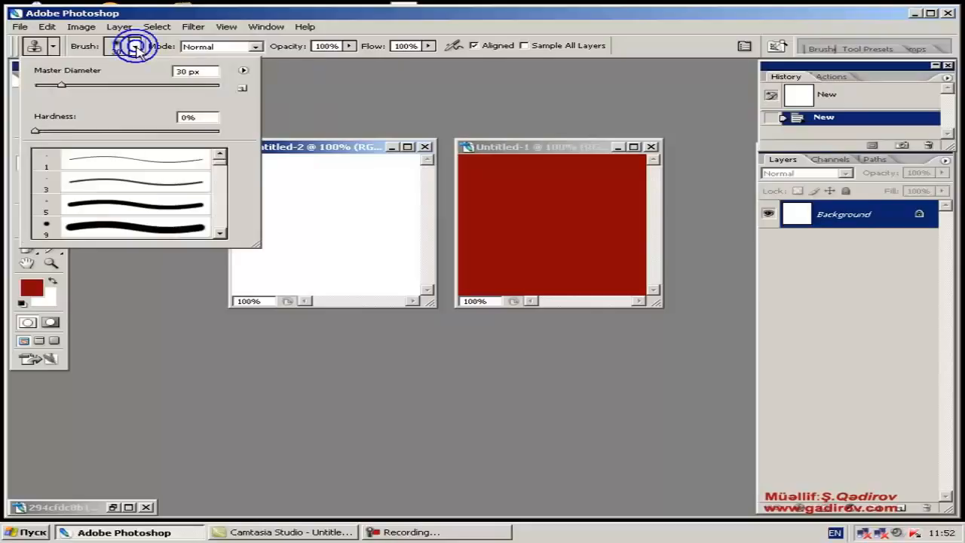
pyautogui.moveTo(63, 87); pyautogui.dragTo(92, 89)
pyautogui.moveTo(35, 131)
pyautogui.mouseDown()
pyautogui.moveTo(204, 132)
pyautogui.moveTo(223, 137)
pyautogui.moveTo(222, 181)
pyautogui.moveTo(221, 172)
pyautogui.mouseUp()
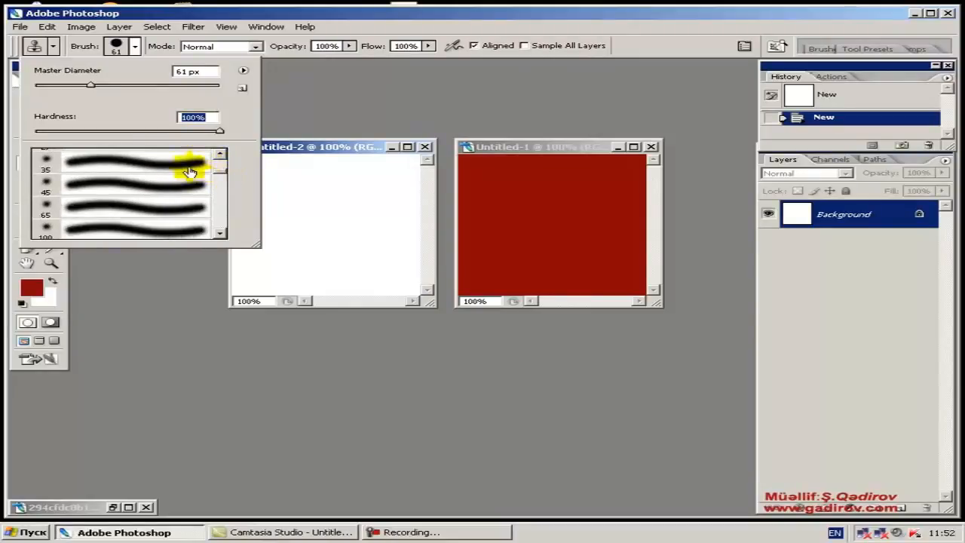
pyautogui.click(68, 161)
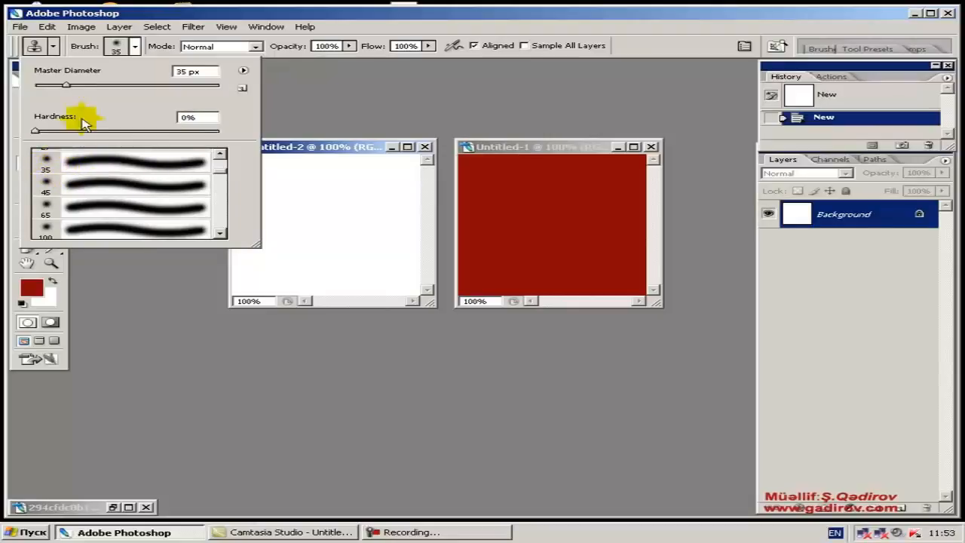
pyautogui.click(302, 147)
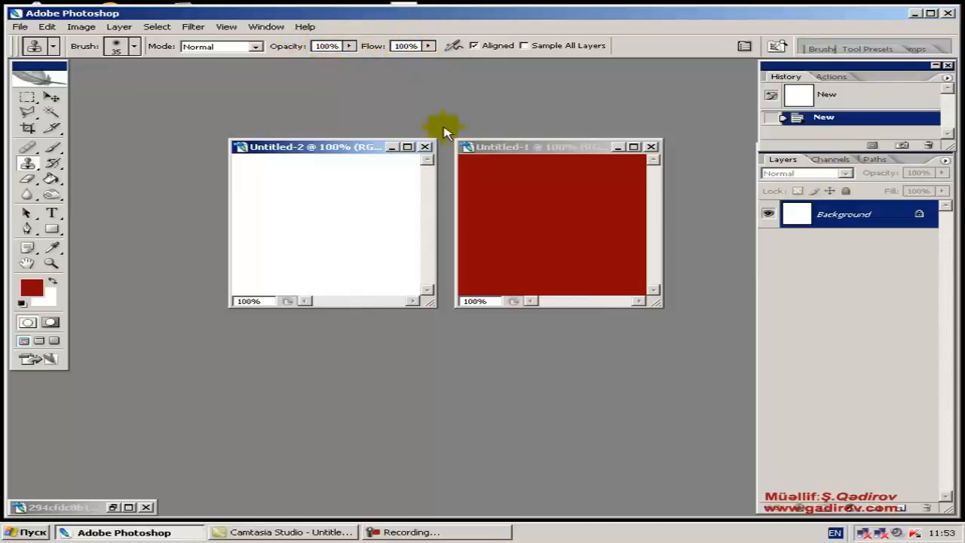
# Sample the red fill of Untitled-1 and clone six separate soft-edged spots onto the white Untitled-2 canvas.
pyautogui.click(504, 158)
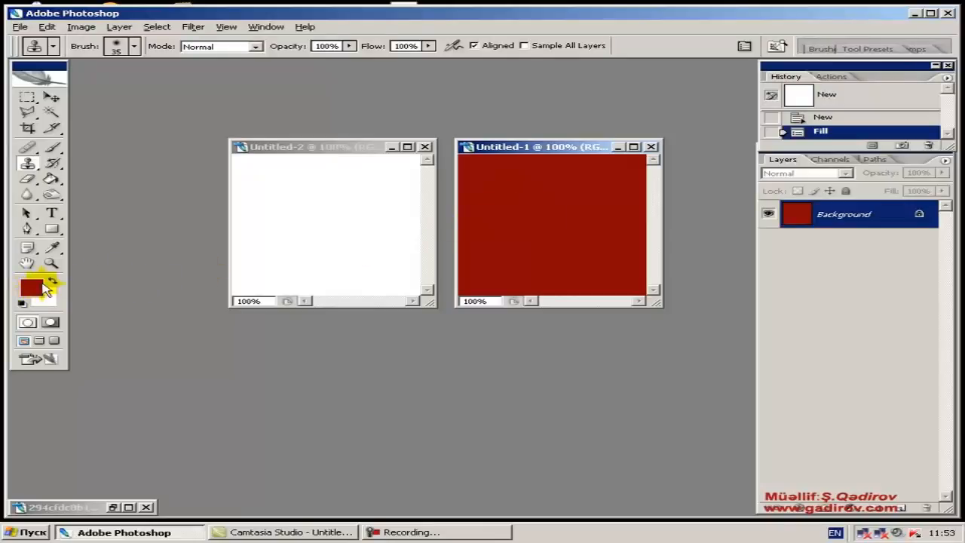
pyautogui.click(332, 147)
pyautogui.click(334, 215)
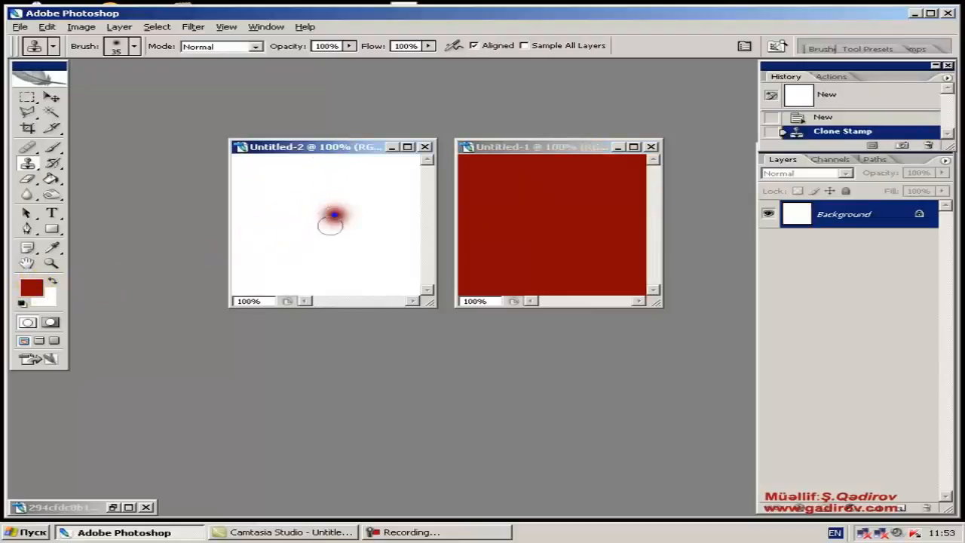
pyautogui.click(352, 239)
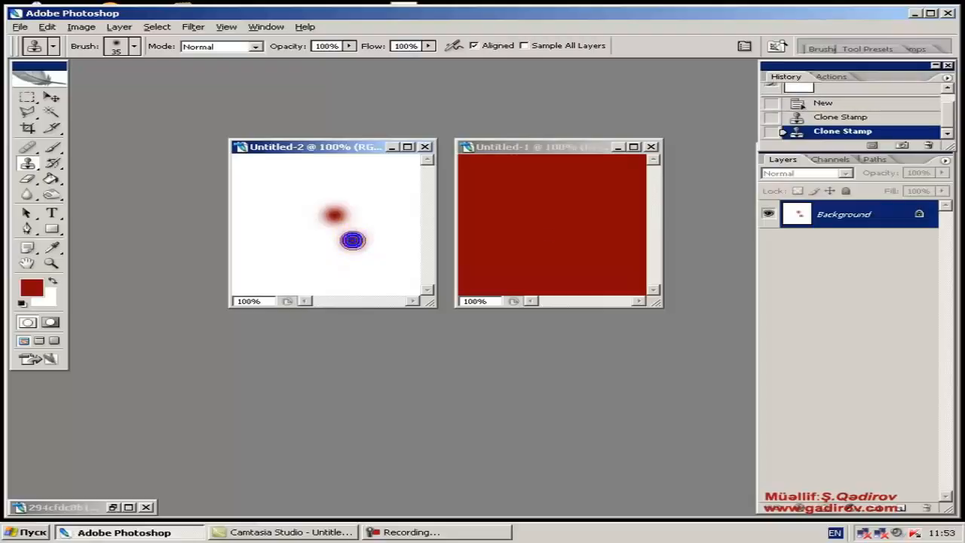
pyautogui.click(354, 239)
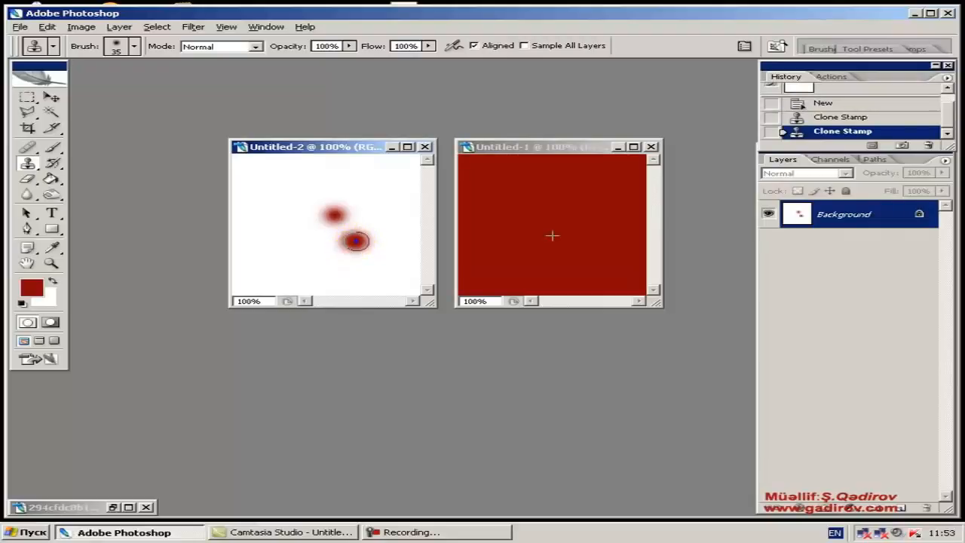
pyautogui.click(373, 180)
pyautogui.click(298, 179)
pyautogui.click(299, 203)
pyautogui.click(289, 222)
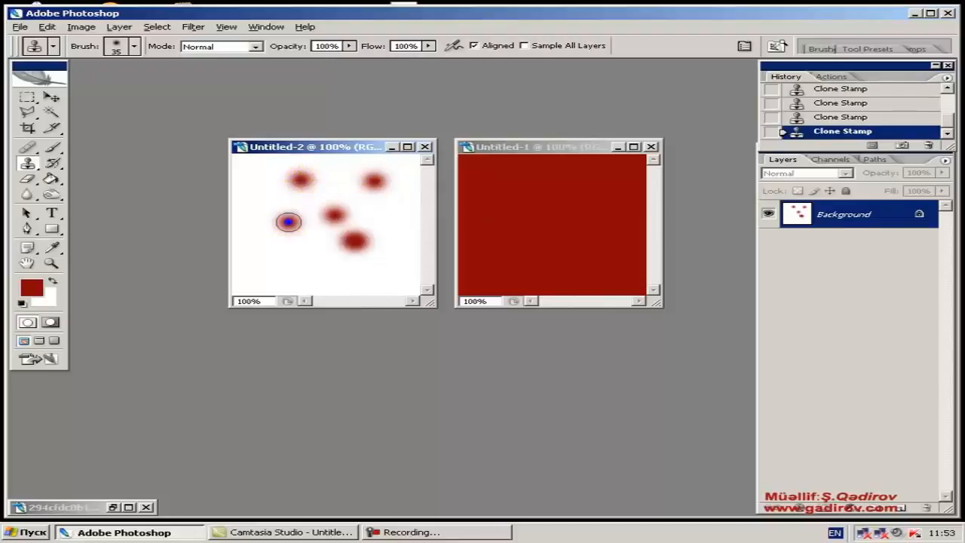
pyautogui.click(403, 220)
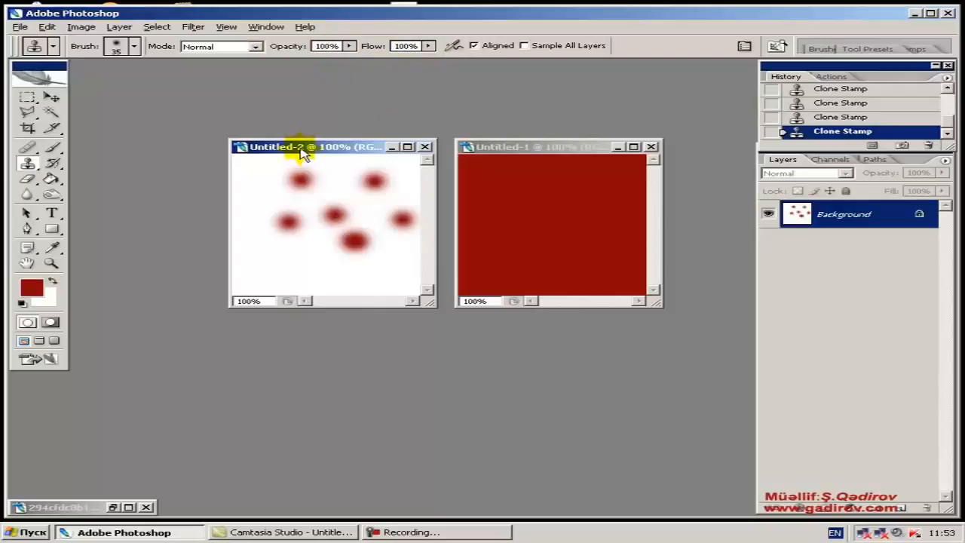
# Set the Clone Stamp brush hardness to 100% and stamp one hard-edged spot near the lower-right corner of the Untitled-2 canvas.
pyautogui.click(134, 46)
pyautogui.moveTo(33, 131); pyautogui.dragTo(240, 141)
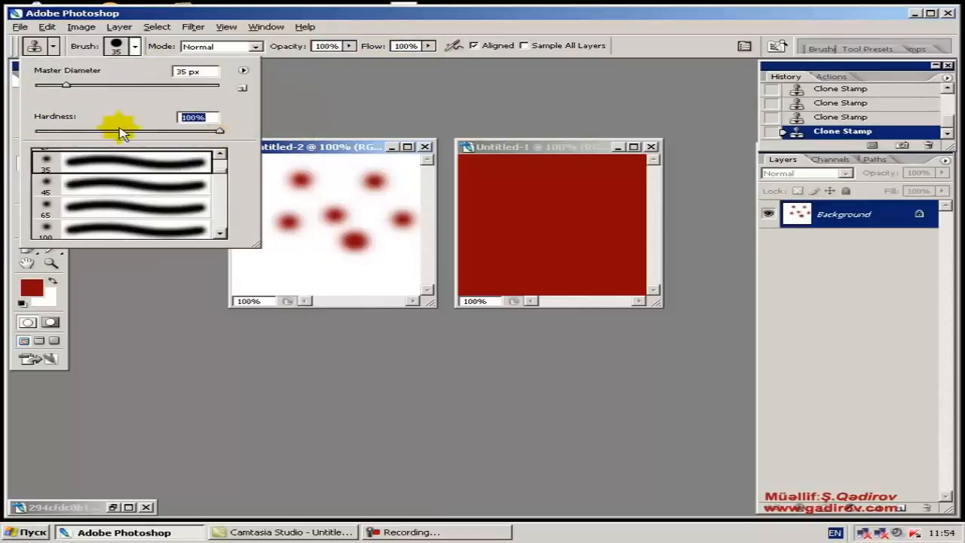
pyautogui.click(288, 13)
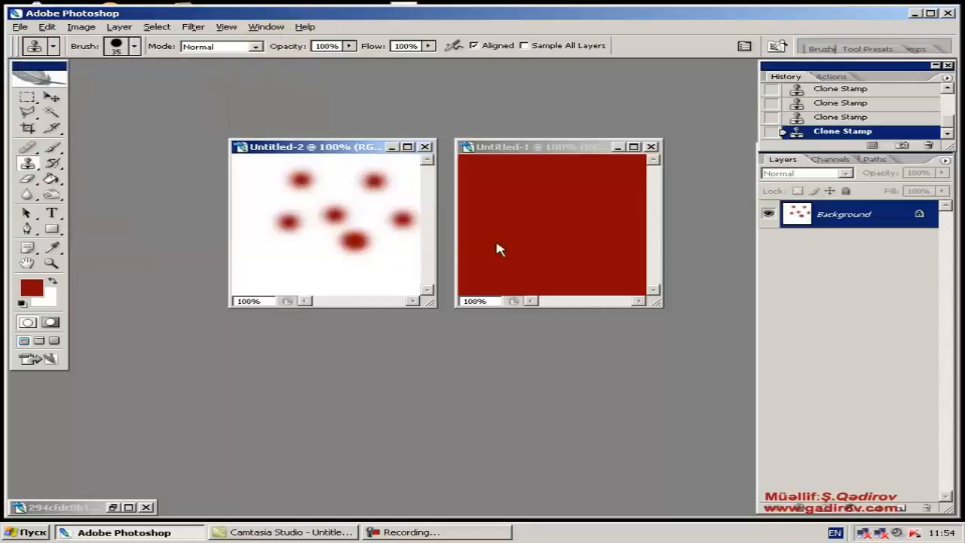
pyautogui.click(386, 268)
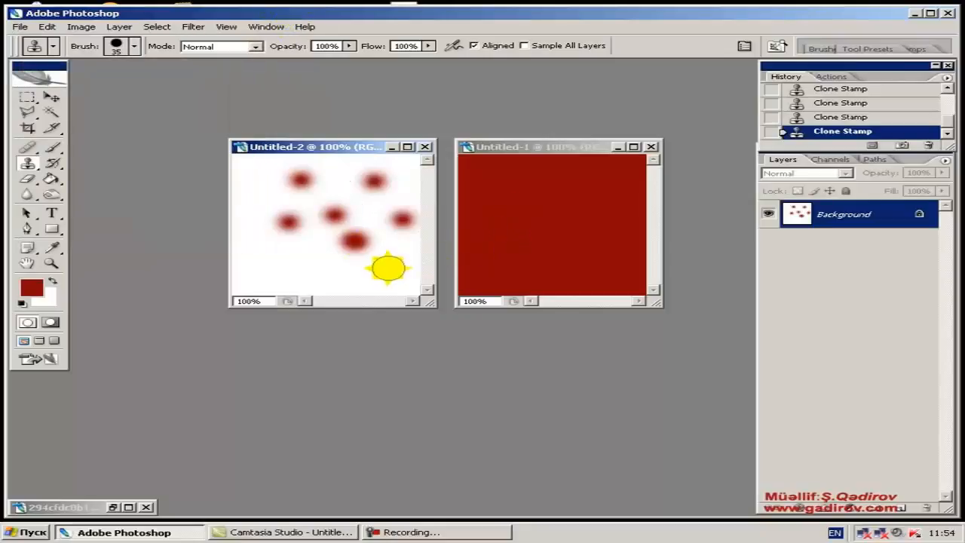
pyautogui.click(405, 259)
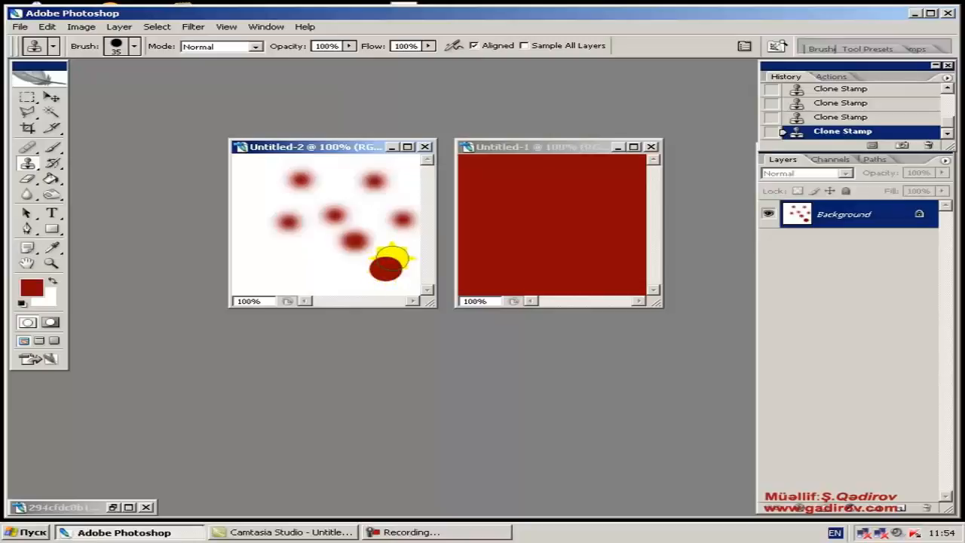
# Set the hardness of the 35 px Clone Stamp brush to 0%.
pyautogui.click(134, 46)
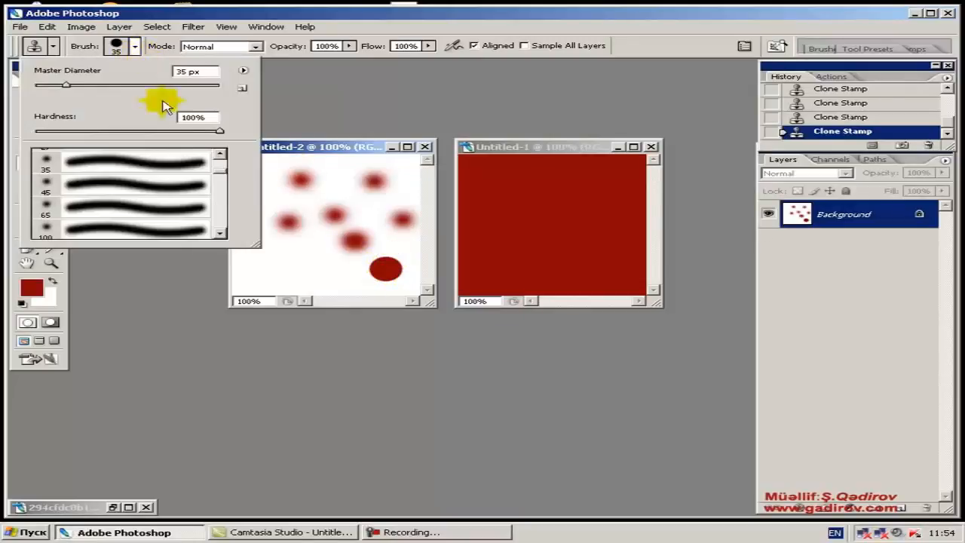
pyautogui.moveTo(218, 130); pyautogui.dragTo(42, 133)
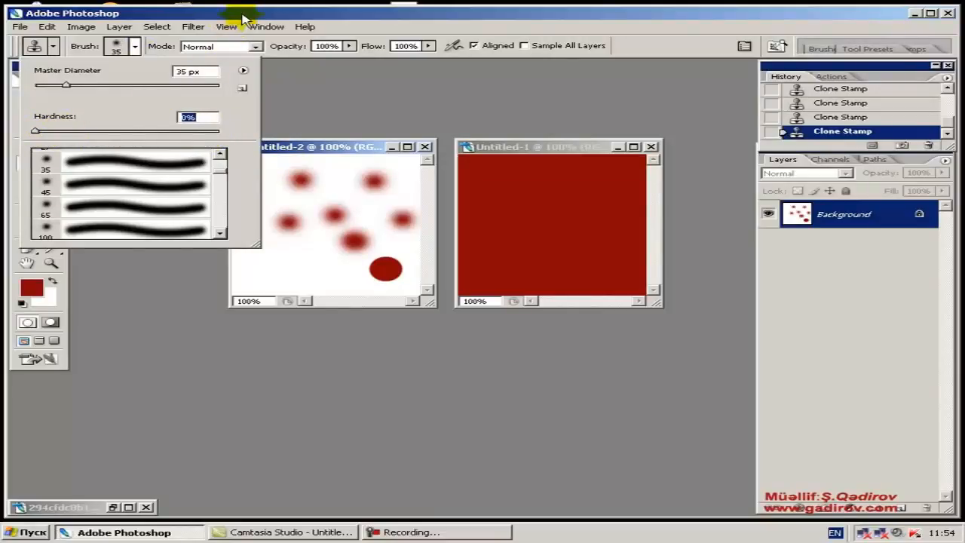
# Set the Clone Stamp opacity to 31%, sample the red fill of Untitled-1, and stamp one spot near the lower-left corner of the Untitled-2 canvas.
pyautogui.press('Return')
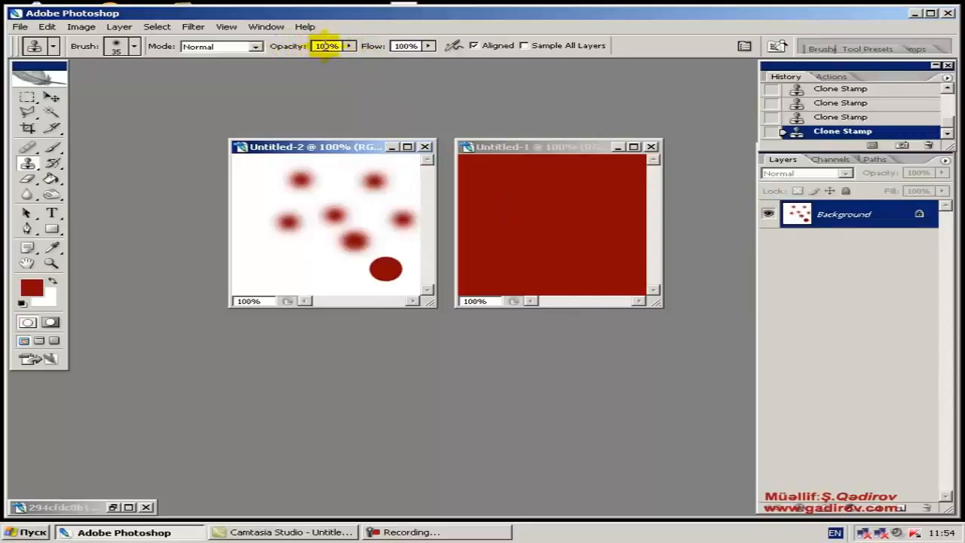
pyautogui.click(349, 46)
pyautogui.moveTo(345, 58); pyautogui.dragTo(285, 62)
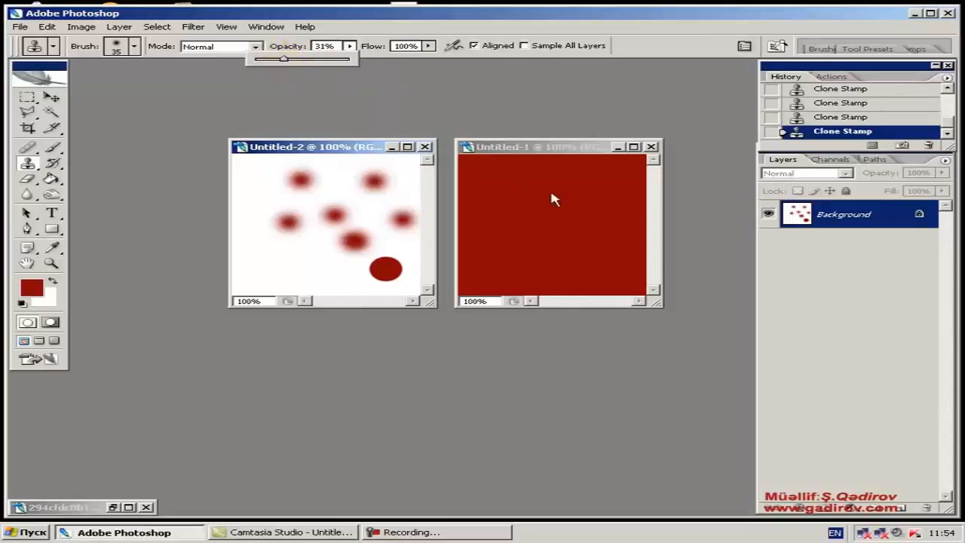
pyautogui.click(557, 224)
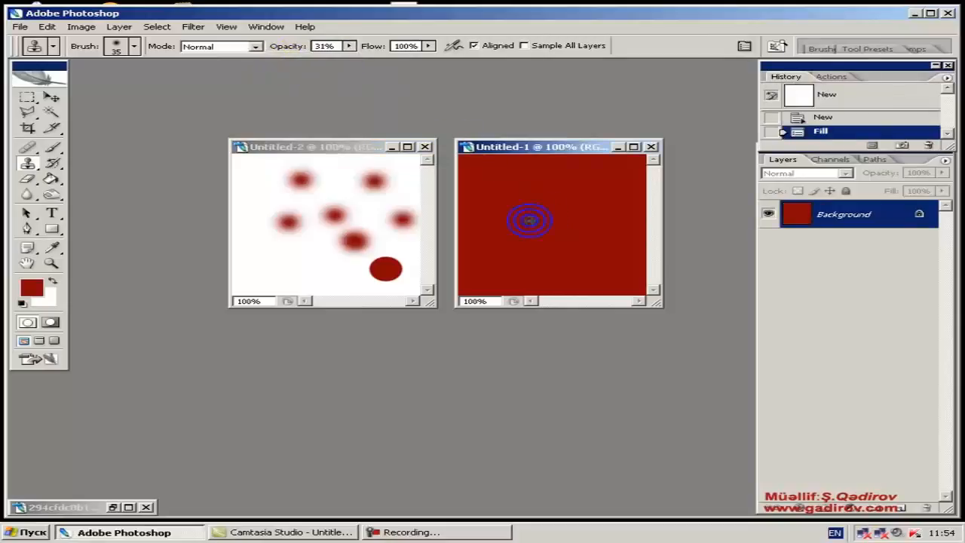
pyautogui.click(326, 147)
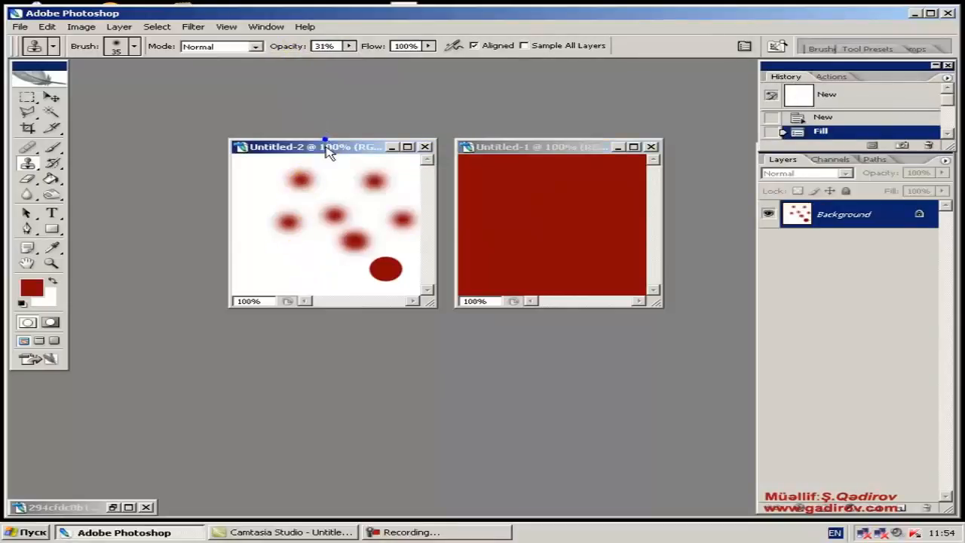
pyautogui.click(291, 264)
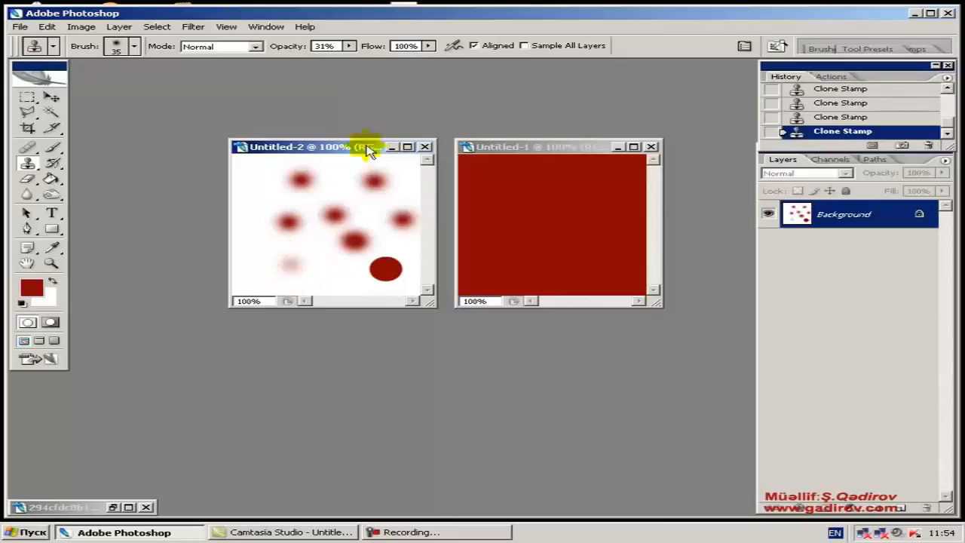
# Set the Clone Stamp flow to 37%, resample the Untitled-1 fill, and stamp a spot near the bottom centre of the Untitled-2 canvas.
pyautogui.click(428, 46)
pyautogui.moveTo(424, 58); pyautogui.dragTo(371, 66)
pyautogui.click(514, 209)
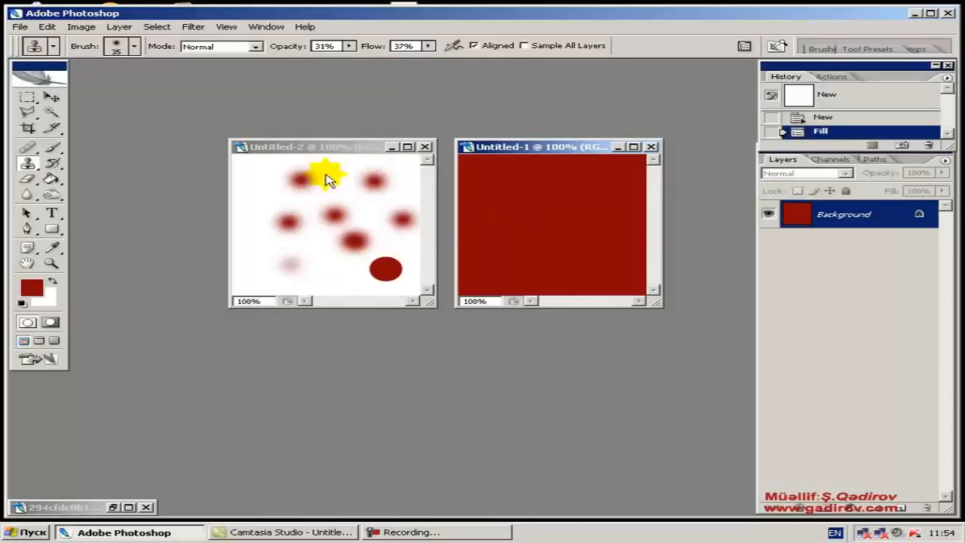
pyautogui.click(327, 147)
pyautogui.click(332, 276)
pyautogui.moveTo(407, 274)
pyautogui.mouseDown()
pyautogui.moveTo(374, 272)
pyautogui.moveTo(404, 267)
pyautogui.moveTo(442, 240)
pyautogui.moveTo(386, 269)
pyautogui.moveTo(406, 267)
pyautogui.moveTo(386, 268)
pyautogui.moveTo(407, 284)
pyautogui.moveTo(403, 266)
pyautogui.moveTo(330, 275)
pyautogui.mouseUp()
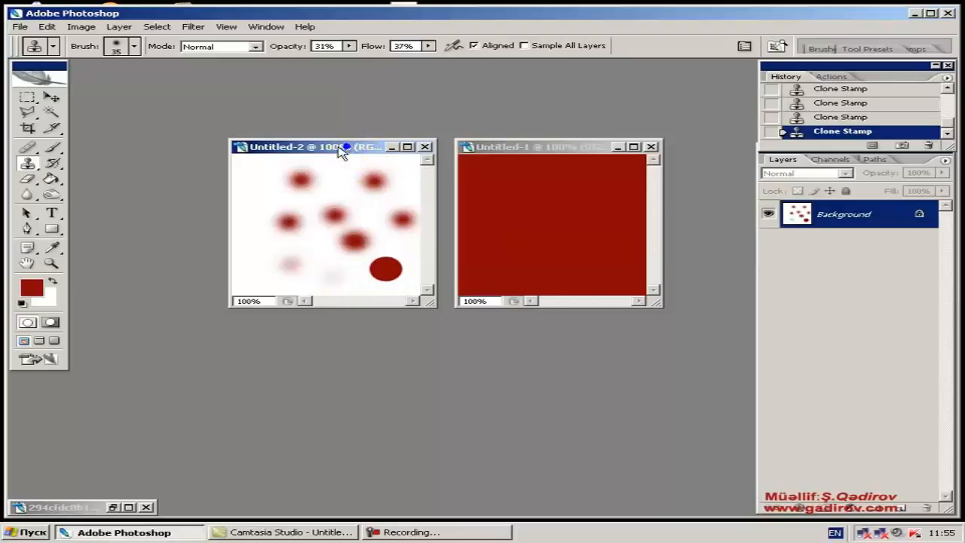
# Move the Untitled-2 and Untitled-1 document windows slightly higher in the workspace with a wider gap between them.
pyautogui.moveTo(352, 150); pyautogui.dragTo(328, 143)
pyautogui.moveTo(492, 150); pyautogui.dragTo(507, 140)
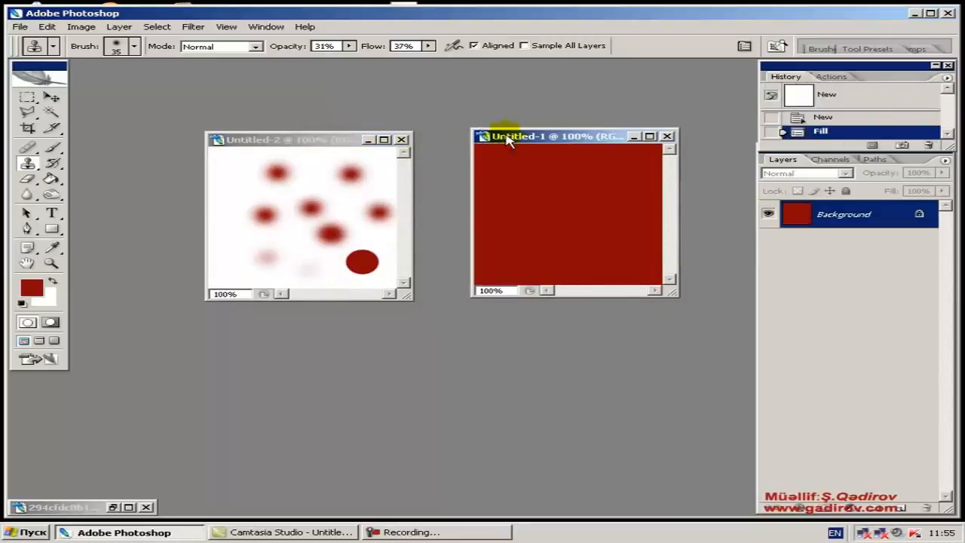
pyautogui.click(319, 142)
pyautogui.moveTo(319, 139); pyautogui.dragTo(322, 133)
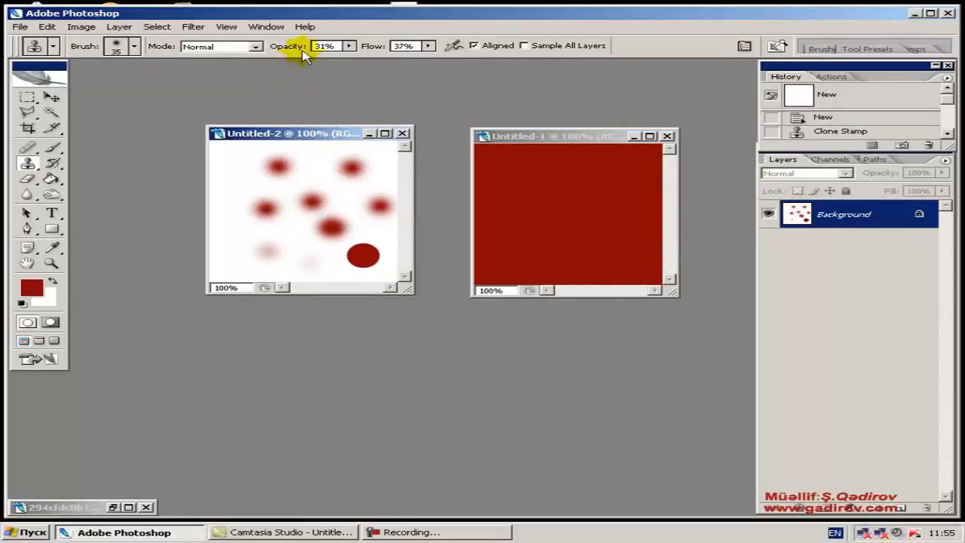
pyautogui.click(403, 46)
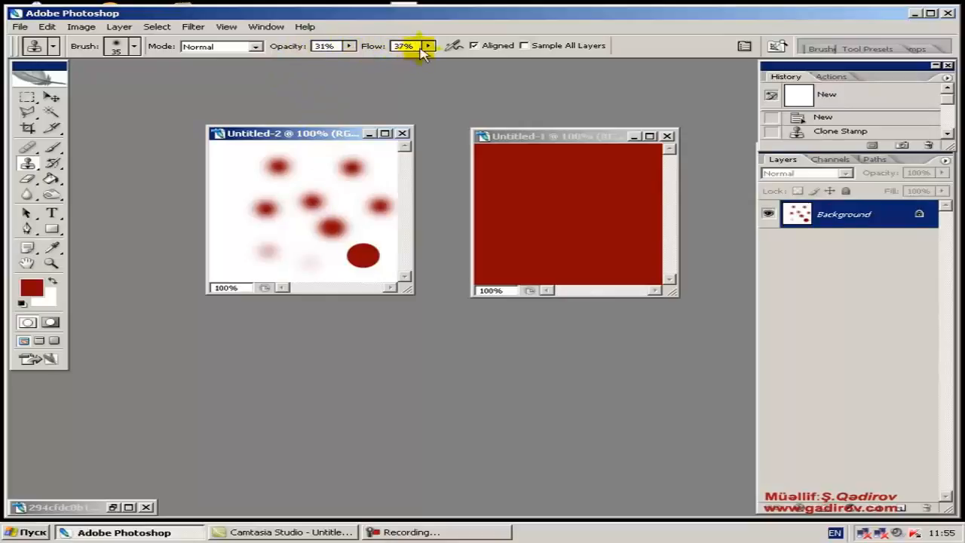
pyautogui.click(323, 46)
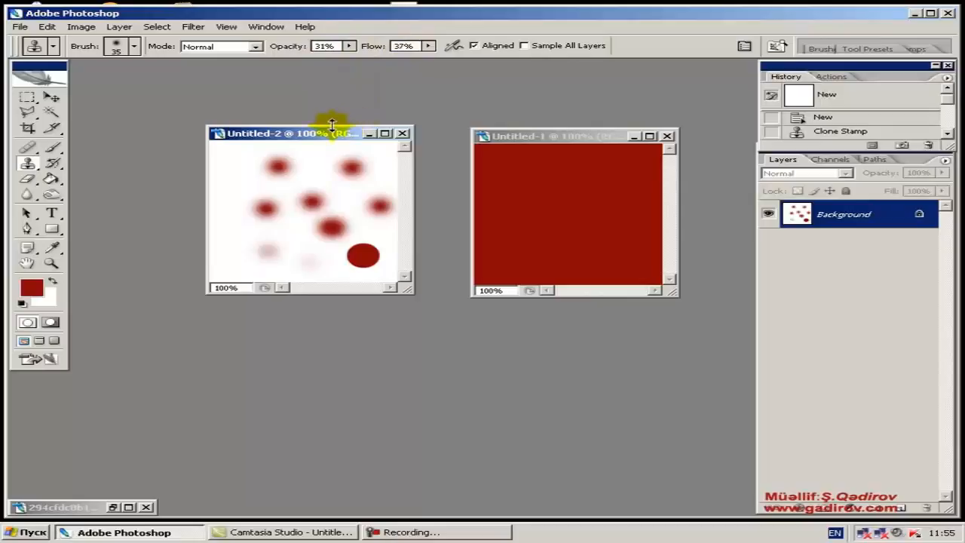
pyautogui.moveTo(329, 136); pyautogui.dragTo(352, 139)
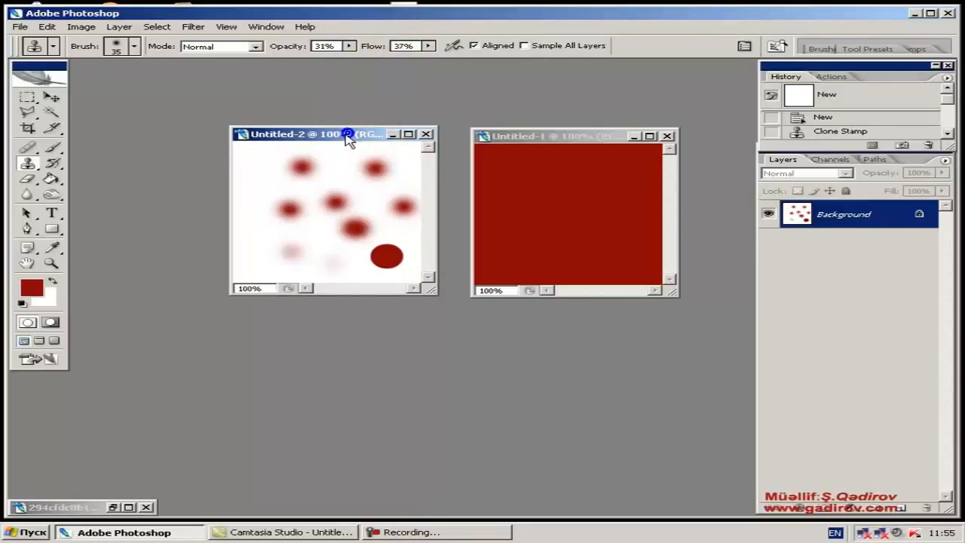
# Change the Clone Stamp blending mode to Dissolve and stamp one spot near the upper-left corner of the Untitled-2 canvas.
pyautogui.click(256, 48)
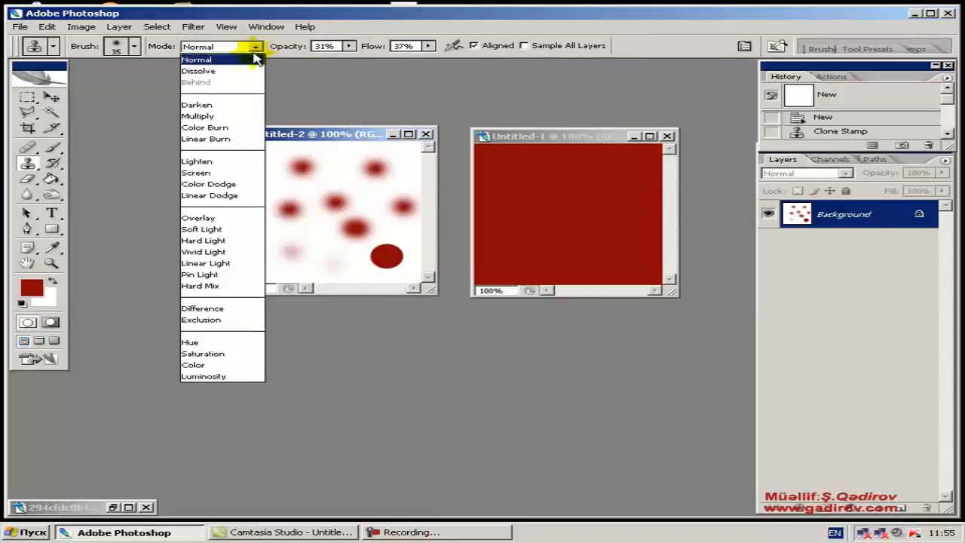
pyautogui.click(239, 71)
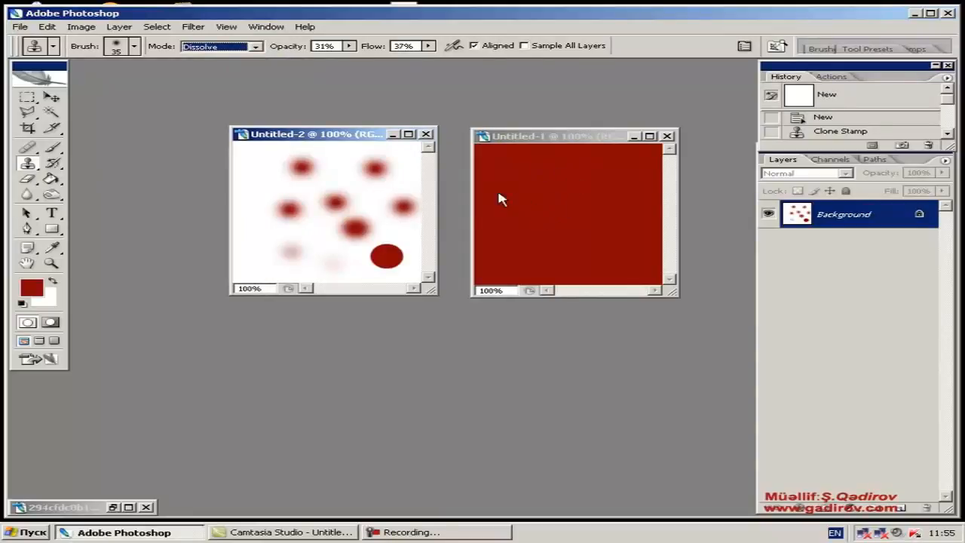
pyautogui.click(251, 171)
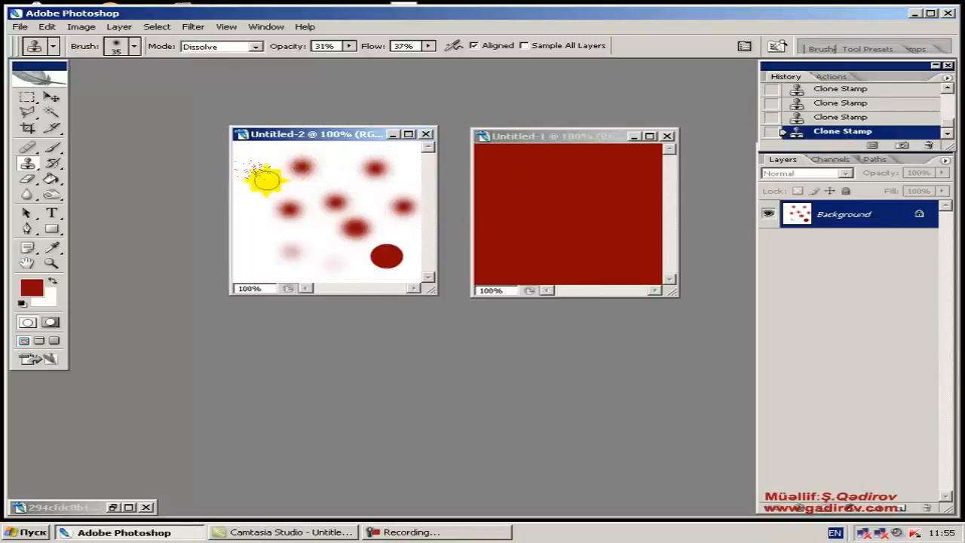
# Change the Clone Stamp blending mode to Color Dodge and stamp on the blank area below the speckled Dissolve spot in Untitled-2.
pyautogui.click(255, 48)
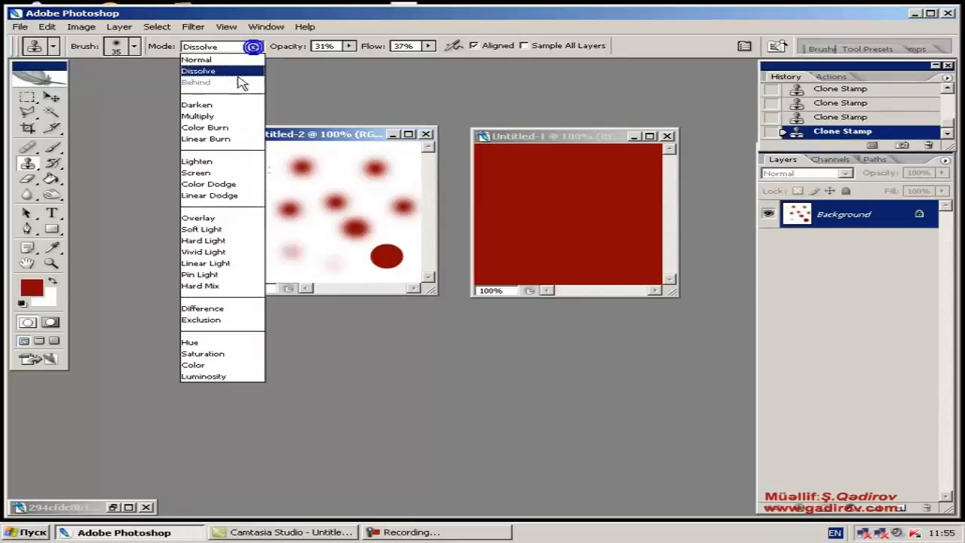
pyautogui.click(234, 184)
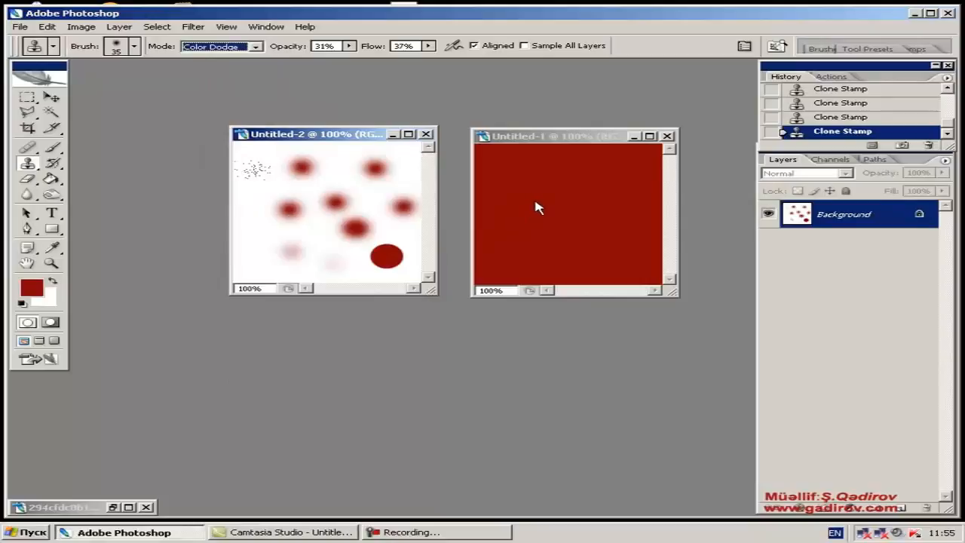
pyautogui.click(254, 224)
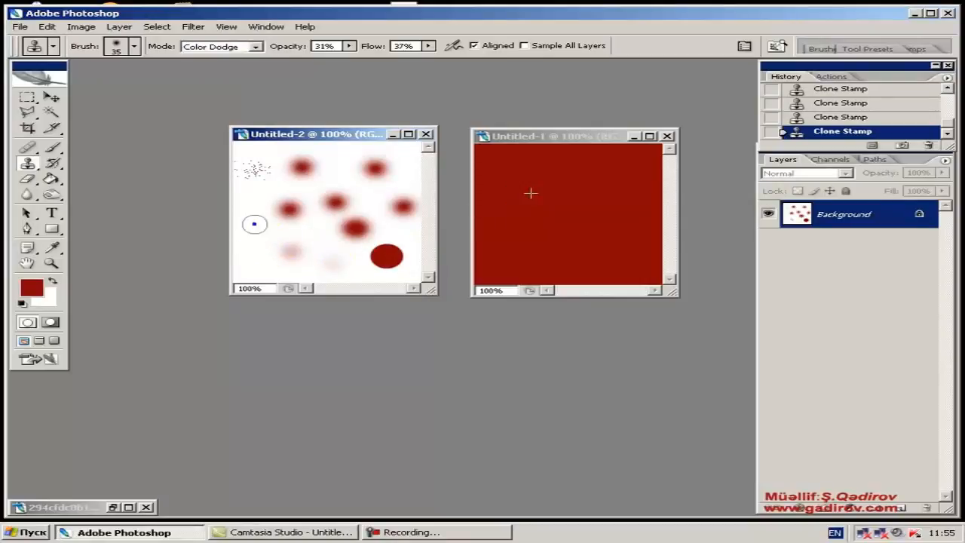
pyautogui.moveTo(254, 217)
pyautogui.mouseDown()
pyautogui.moveTo(256, 258)
pyautogui.moveTo(250, 211)
pyautogui.mouseUp()
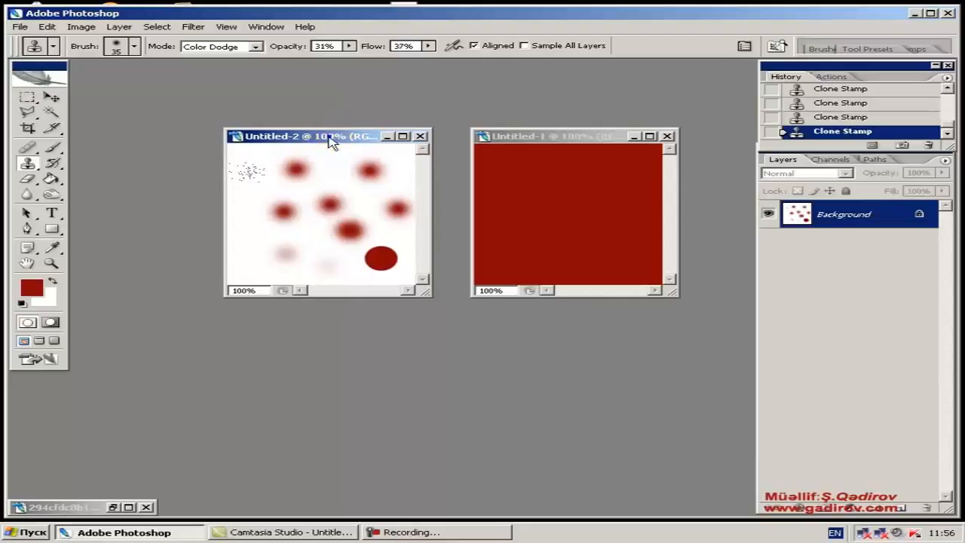
pyautogui.moveTo(336, 144); pyautogui.dragTo(315, 145)
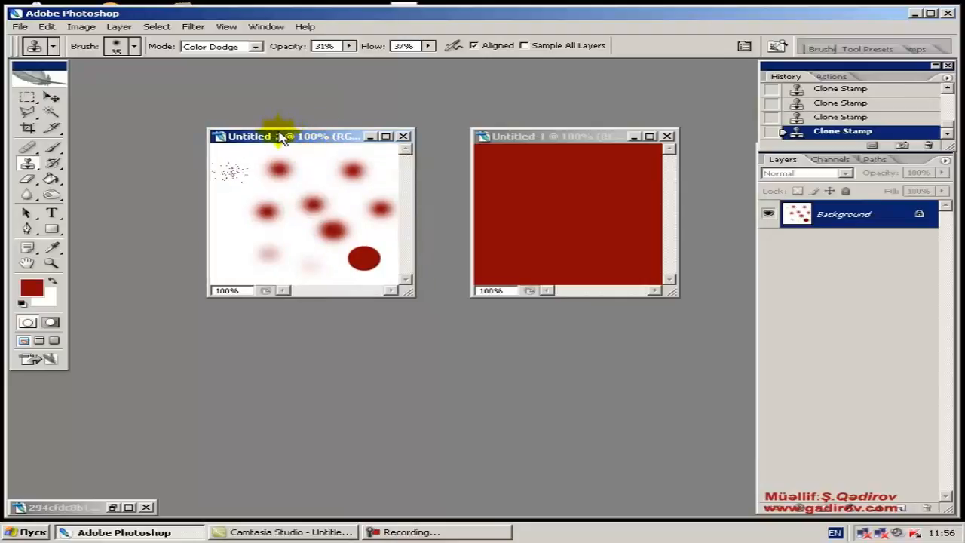
pyautogui.moveTo(290, 134)
pyautogui.mouseDown()
pyautogui.moveTo(308, 134)
pyautogui.moveTo(293, 134)
pyautogui.mouseUp()
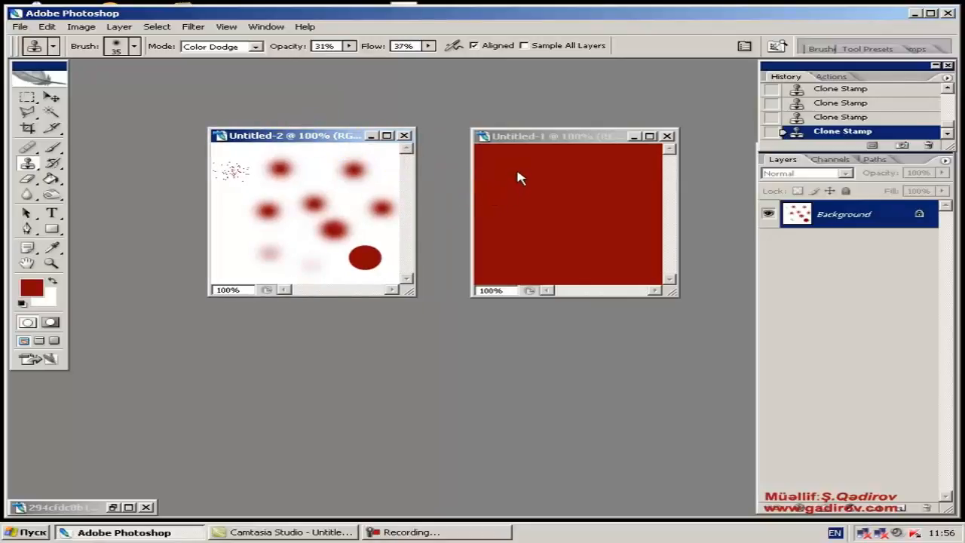